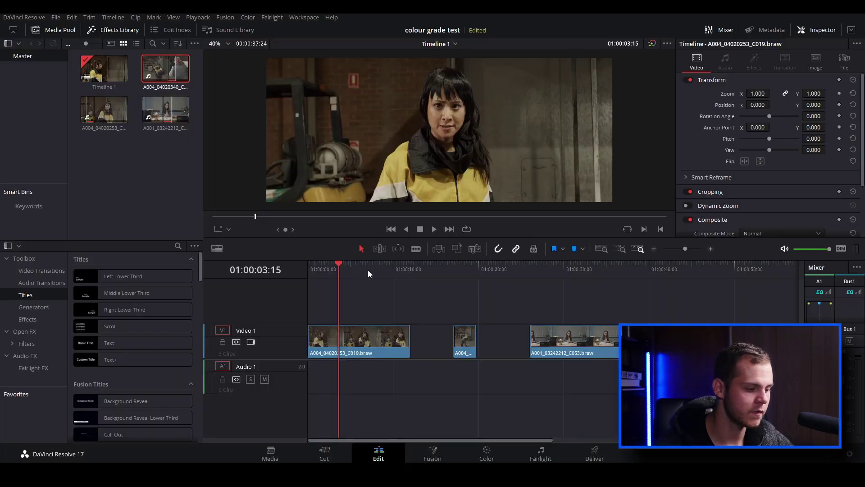
Preview the warehouse, fight and office clips by scrubbing and playing the timeline.
drag(369, 270, 458, 269)
key(space)
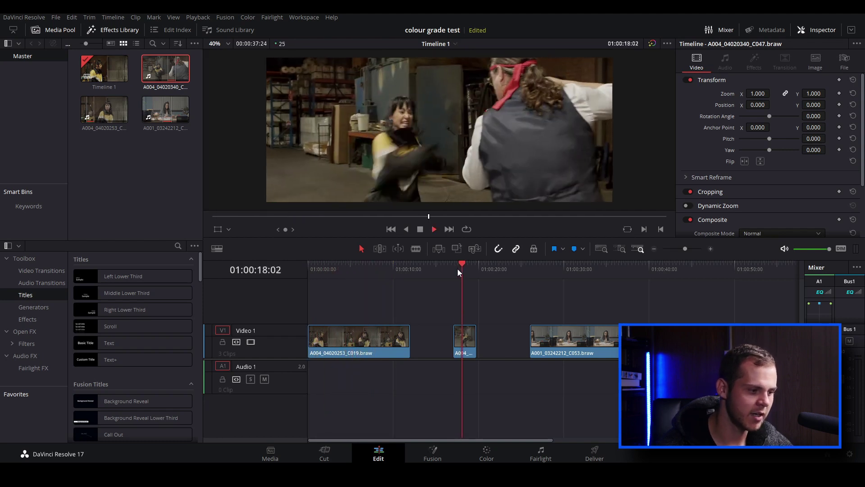
click(458, 268)
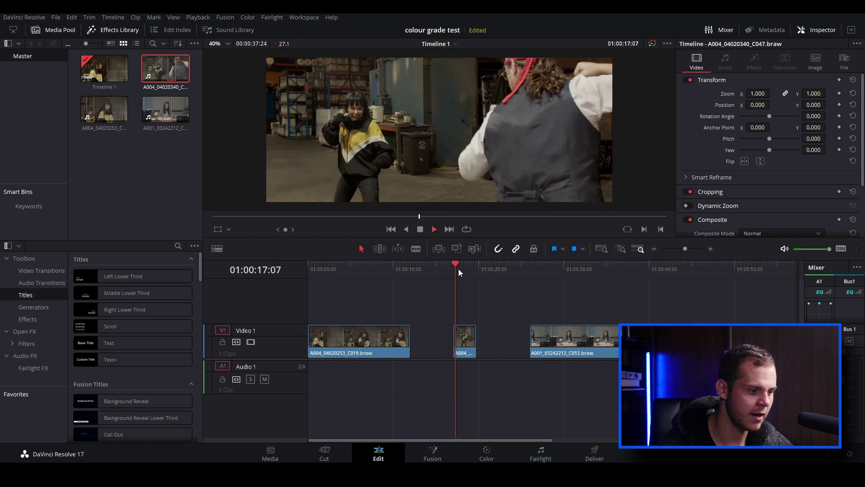
key(space)
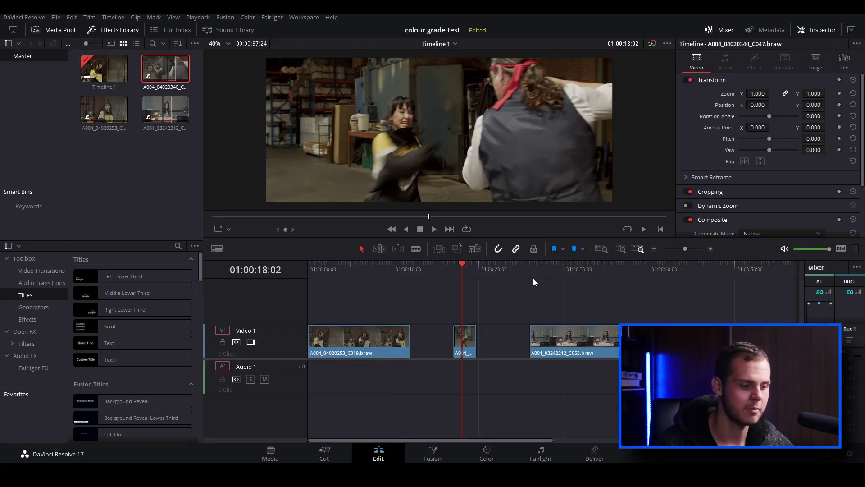
drag(533, 278, 568, 270)
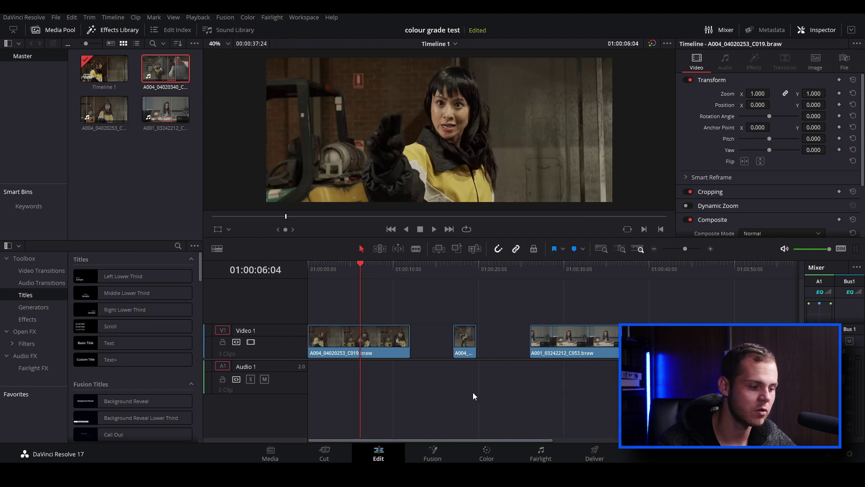
On the Color page, switch the Magic Mask palette to Features mode and list the body features.
click(490, 459)
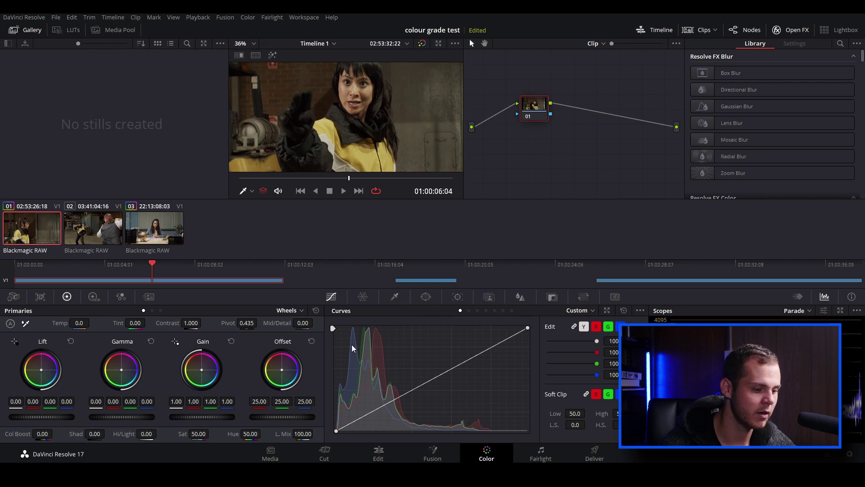
click(487, 298)
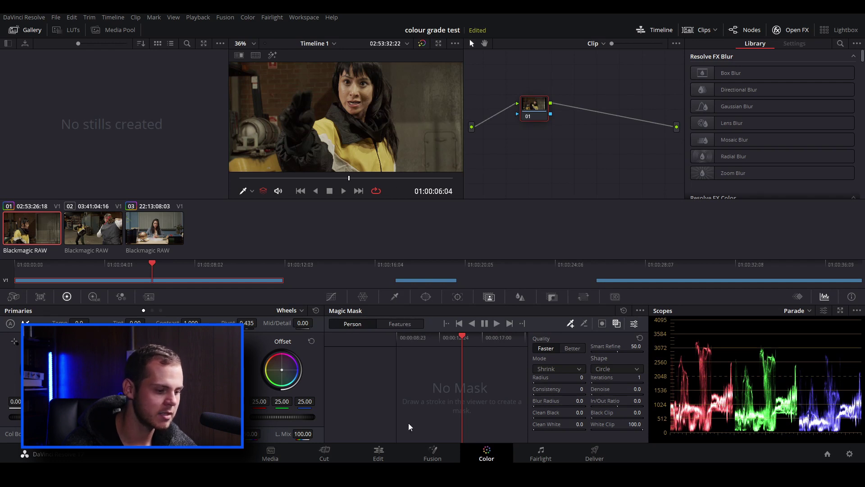
click(399, 325)
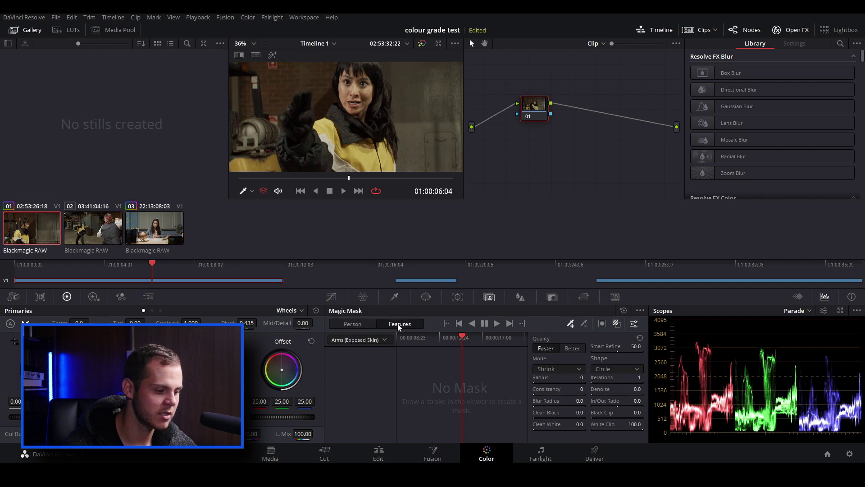
click(381, 342)
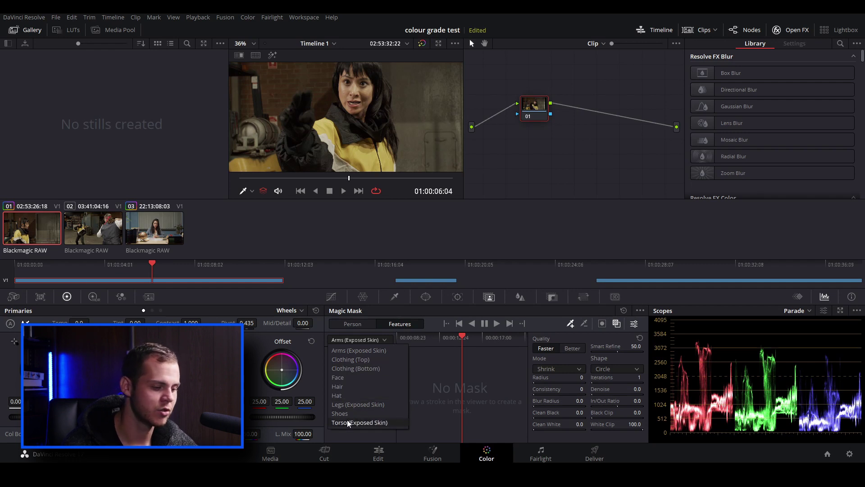
Close the feature list and switch Magic Mask back to Person mode.
click(361, 340)
click(353, 323)
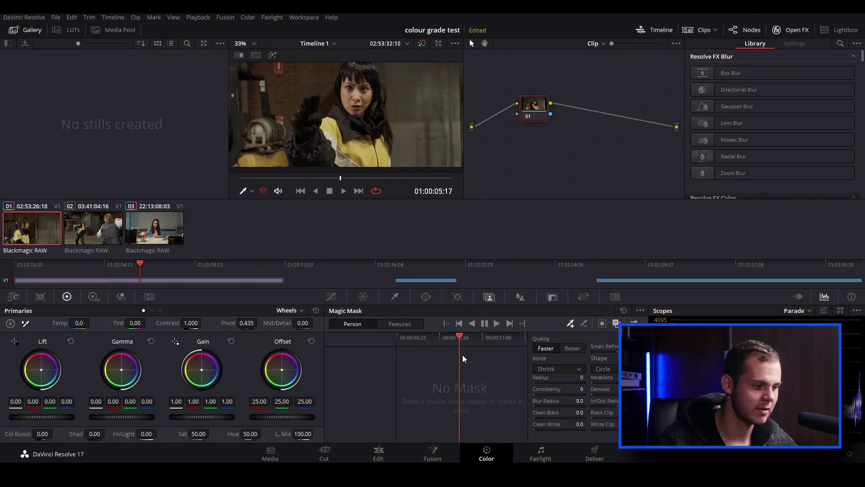
Draw a person stroke over the warehouse woman and check it with the mask overlay.
key(space)
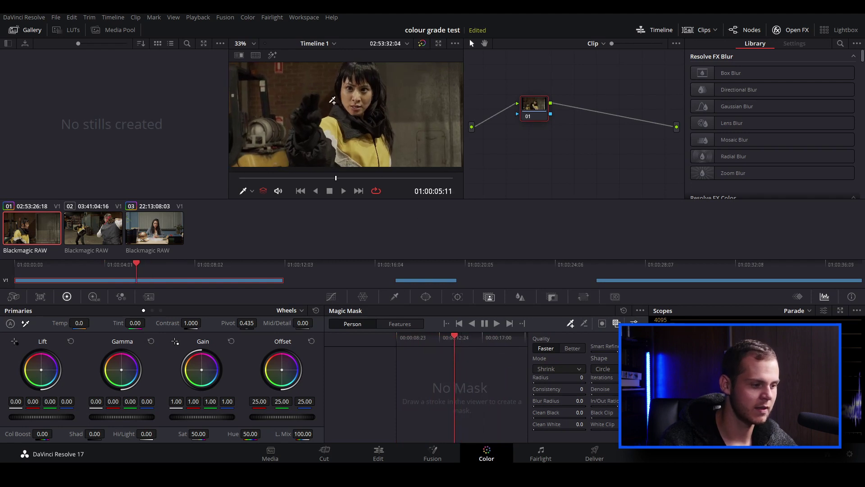
mouse_move(448, 338)
mouse_down()
mouse_move(405, 345)
mouse_move(453, 354)
mouse_up()
mouse_move(355, 97)
mouse_down()
mouse_move(356, 129)
mouse_move(318, 152)
mouse_up()
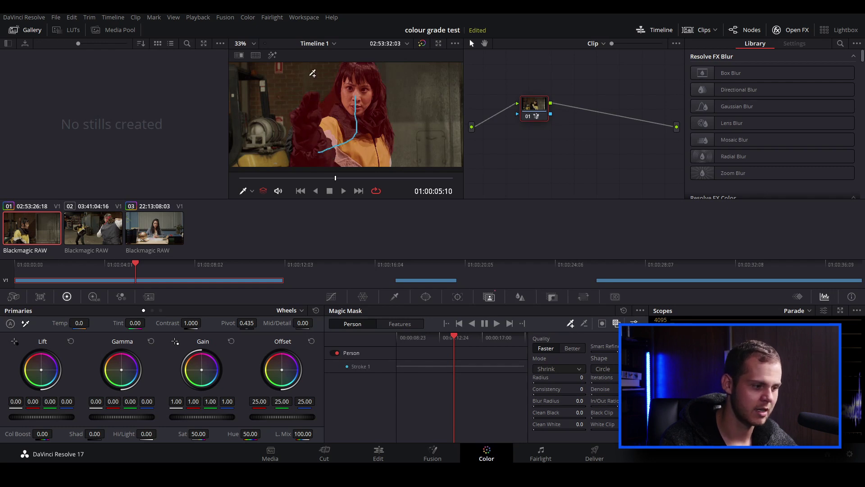
scroll(333, 103, up, 3)
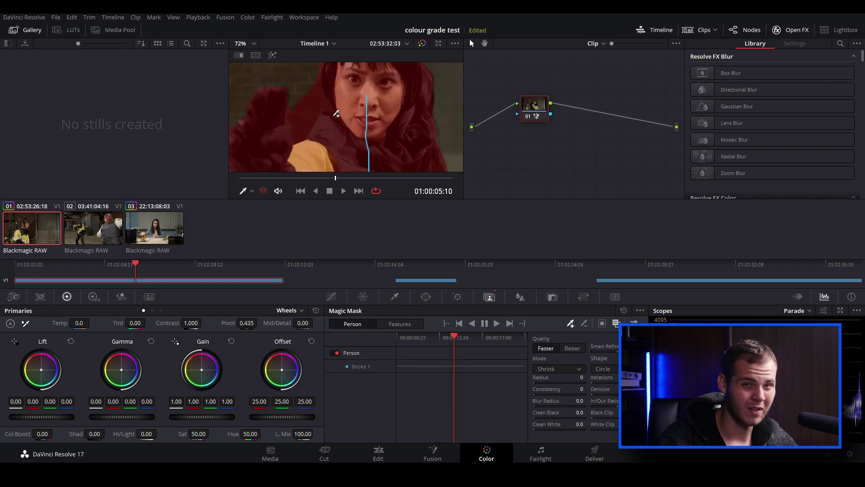
scroll(343, 116, down, 5)
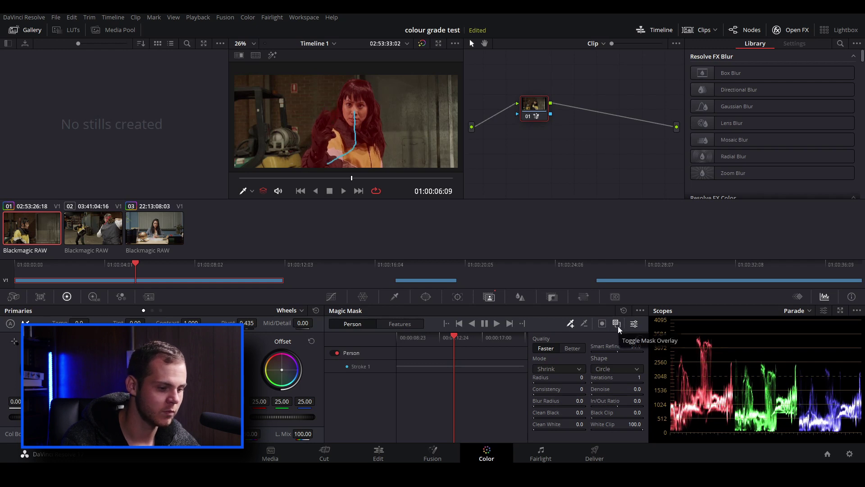
click(618, 325)
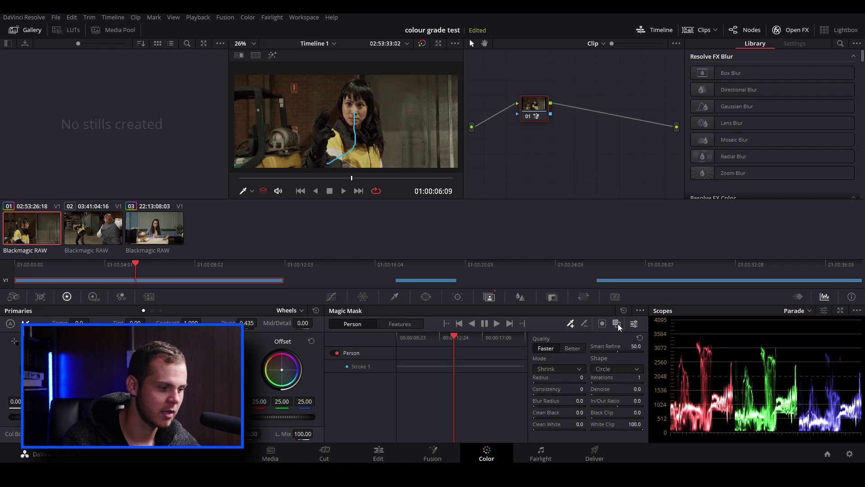
click(617, 325)
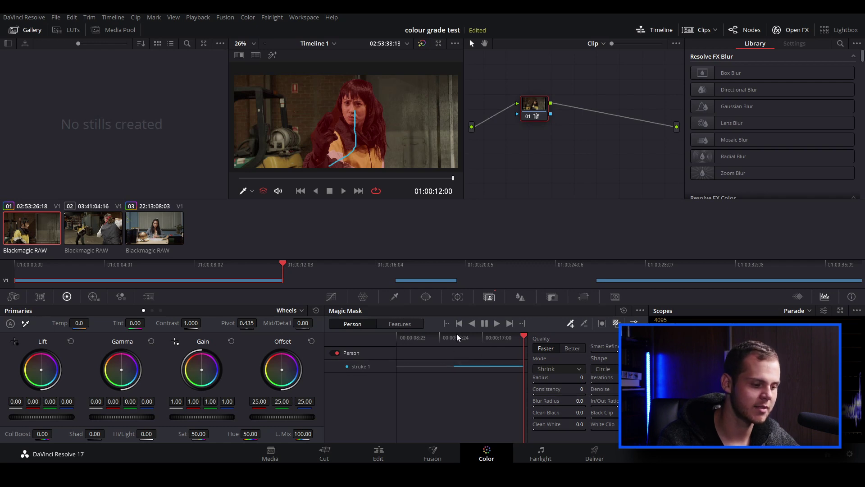
Track the woman's mask back toward the clip start and scrub to verify it.
drag(455, 346, 458, 346)
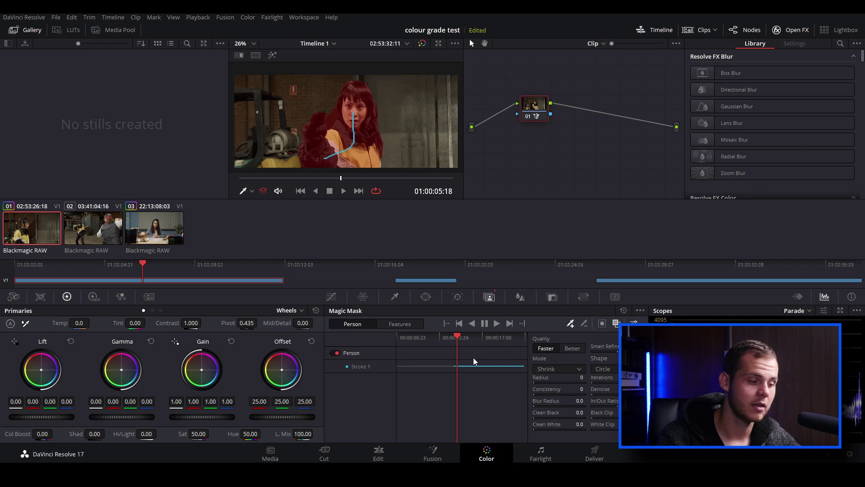
click(473, 325)
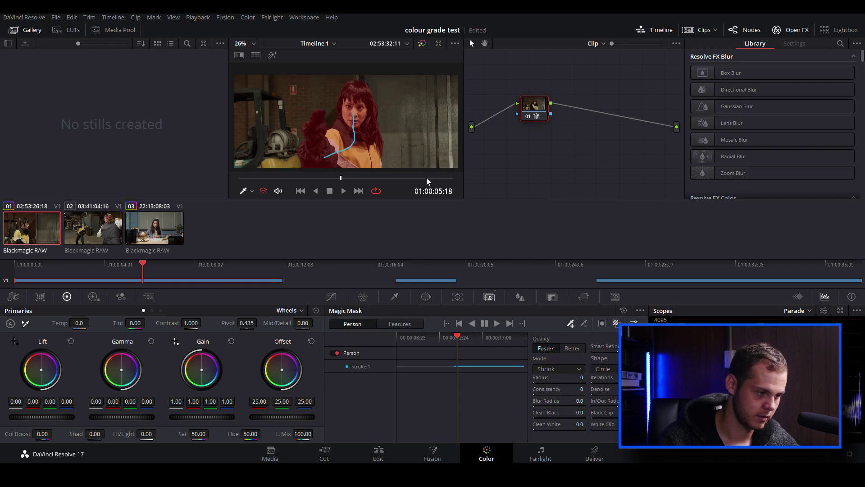
mouse_move(431, 336)
mouse_down()
mouse_move(411, 340)
mouse_move(426, 343)
mouse_up()
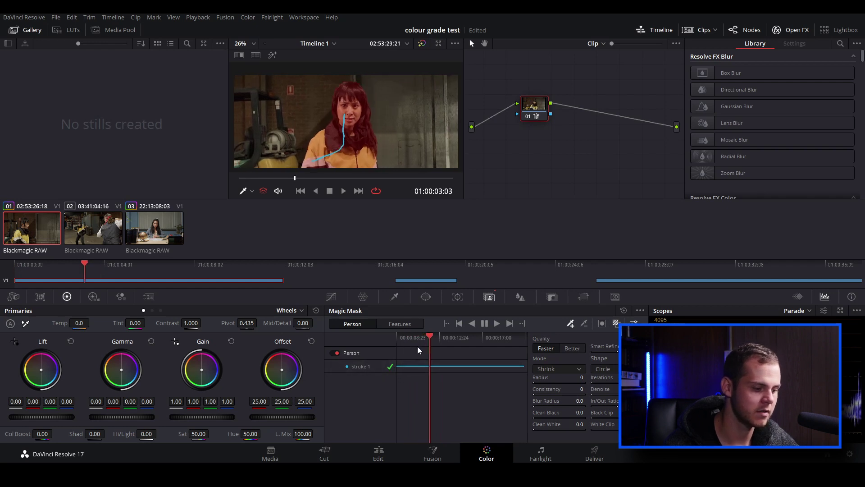
drag(418, 346, 446, 349)
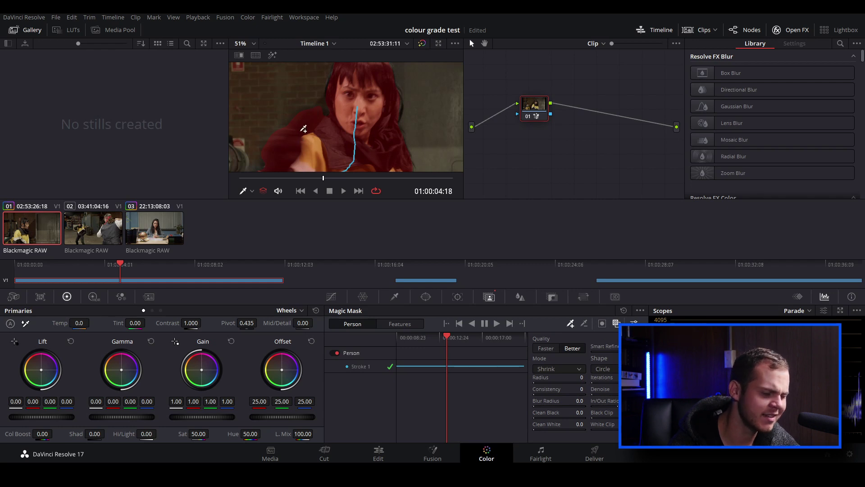
Select the subtract-stroke tool in the Magic Mask palette.
click(584, 324)
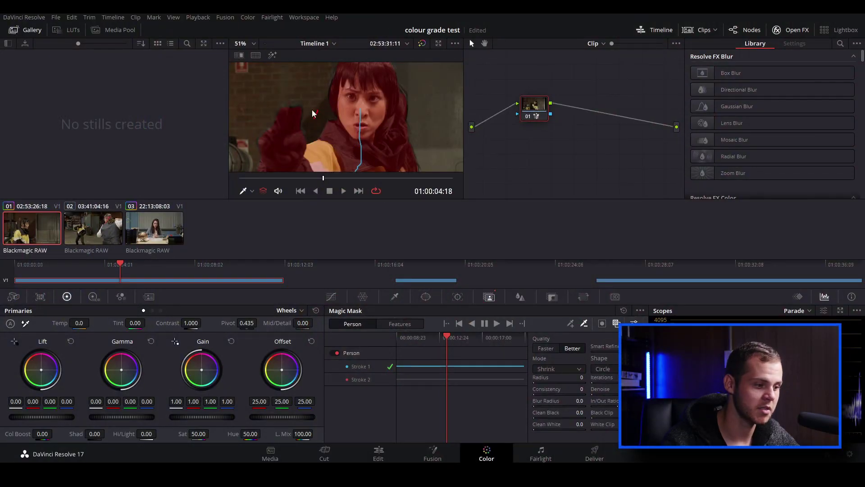
Draw a short subtracting Stroke 2 on the woman and scrub forward to check the mask.
drag(314, 113, 314, 118)
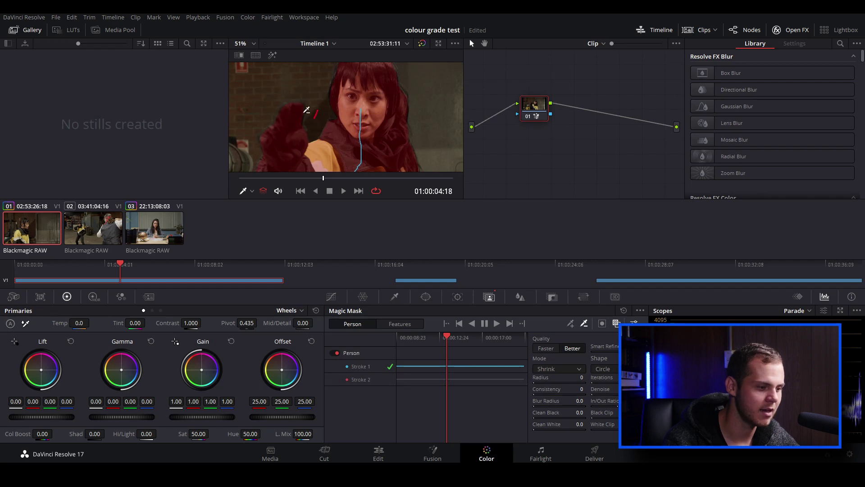
scroll(309, 147, down, 2)
drag(449, 342, 451, 345)
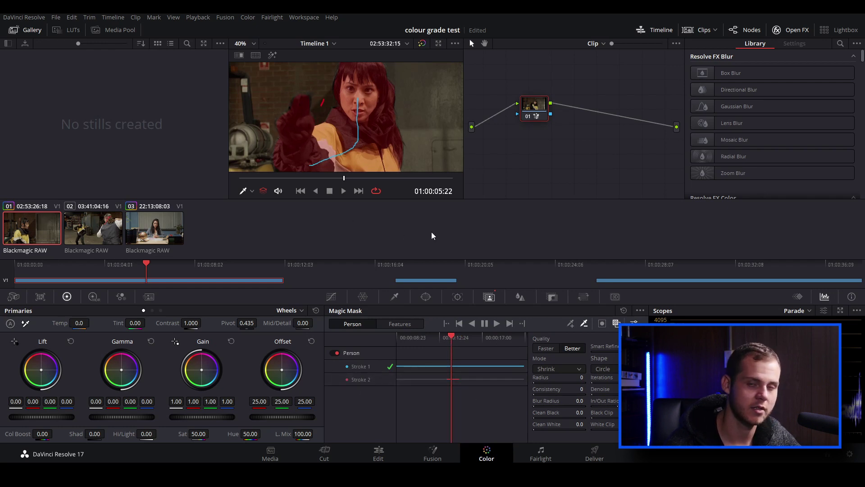
scroll(366, 137, down, 2)
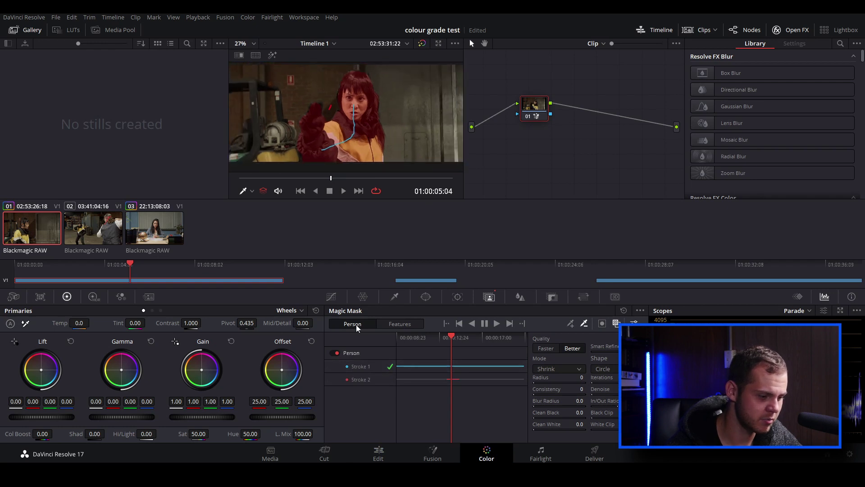
scroll(397, 76, up, 2)
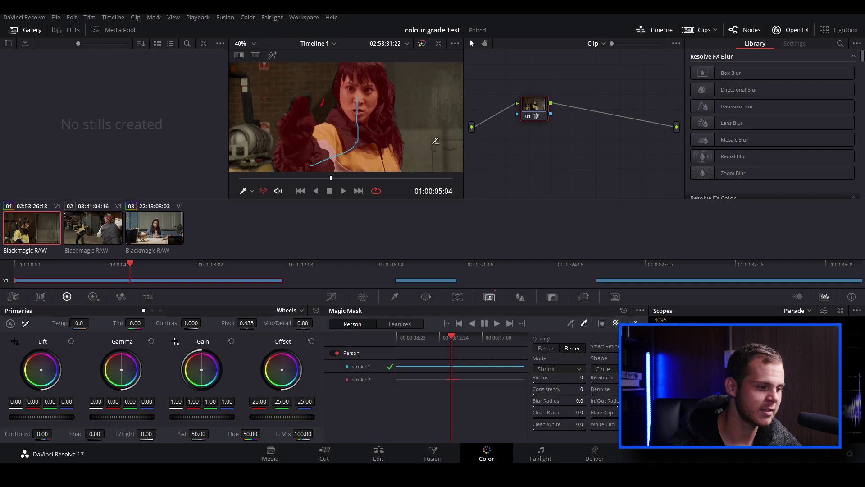
Invert the woman's mask to select the background, undo the Offset tint, and show the overlay.
click(616, 324)
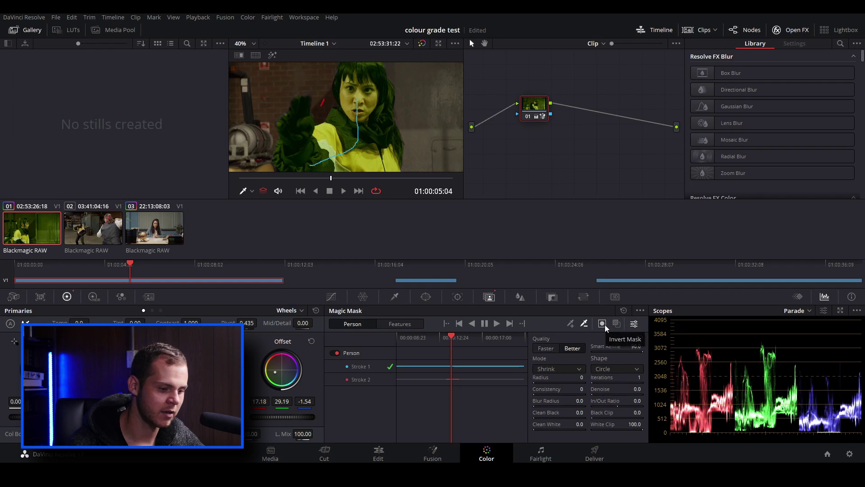
click(605, 324)
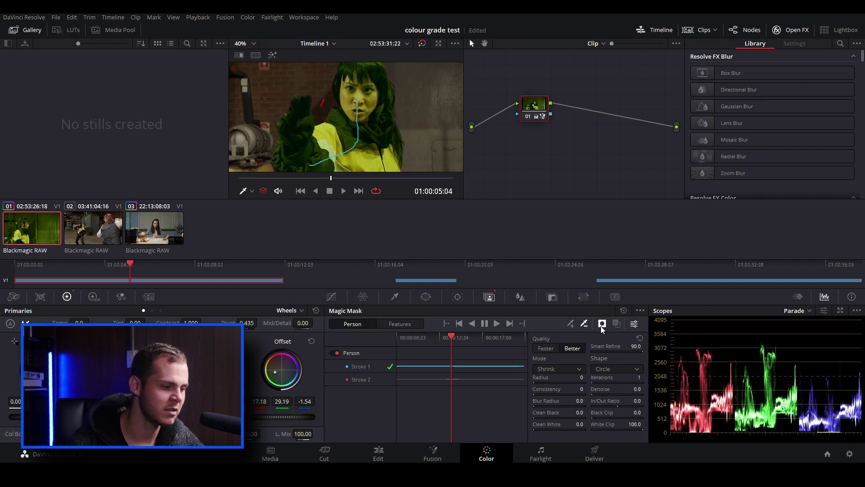
scroll(287, 102, down, 2)
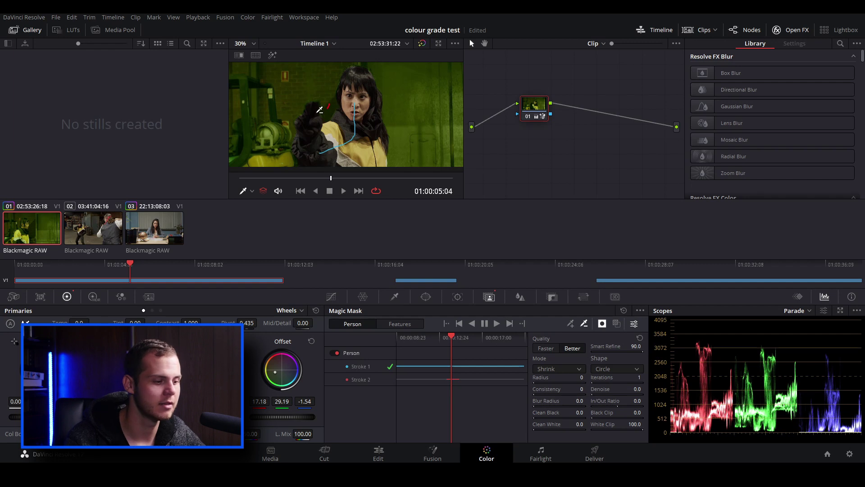
key(ctrl+z)
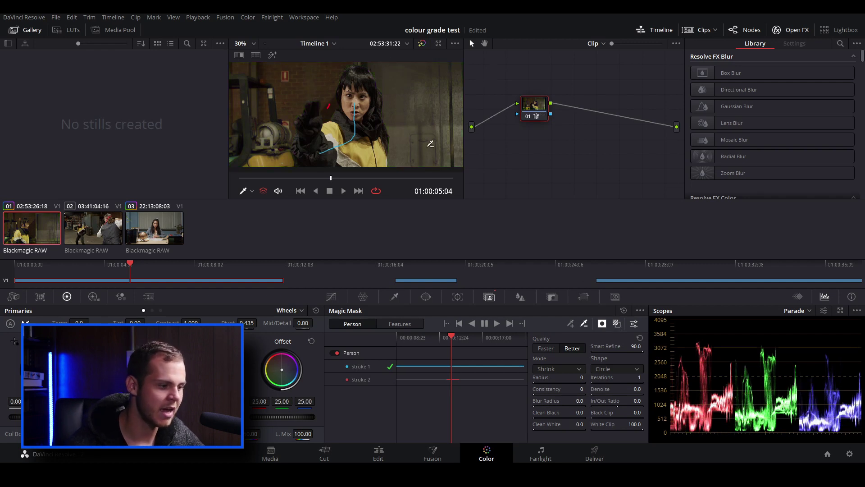
key(shift+h)
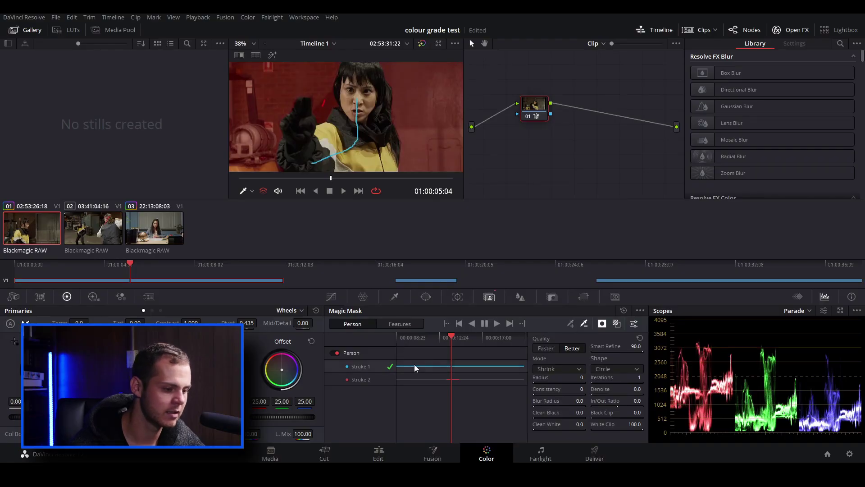
Blur the inverted background with a 0.43 radius, then show the Magic Mask overlay again.
click(521, 297)
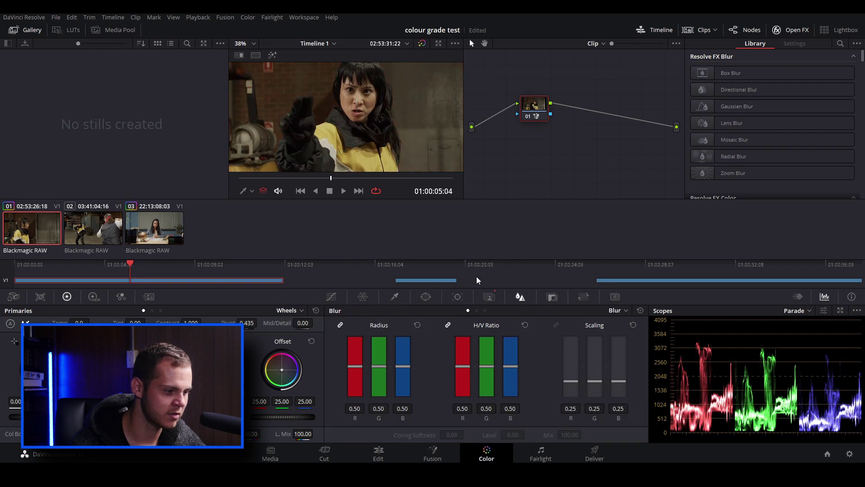
drag(378, 366, 378, 345)
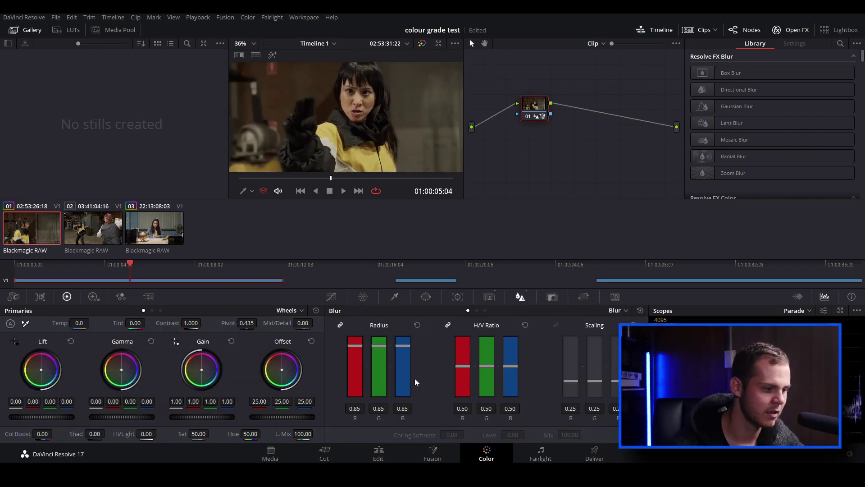
drag(378, 345, 378, 370)
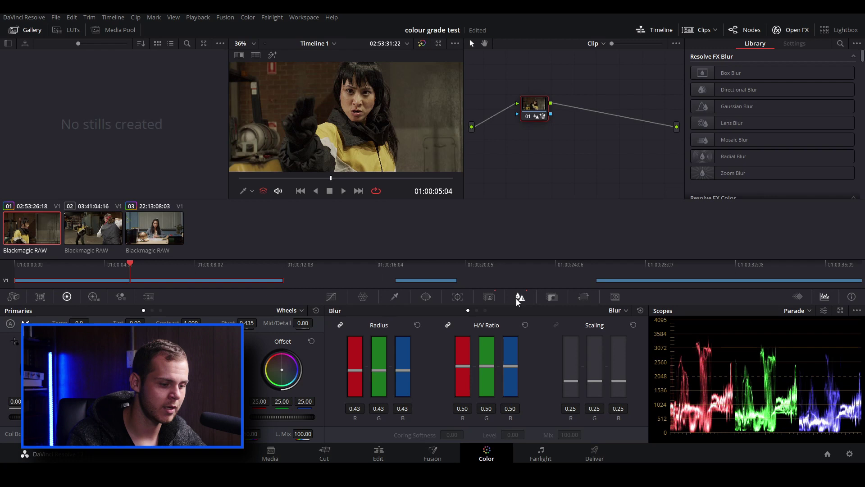
click(492, 297)
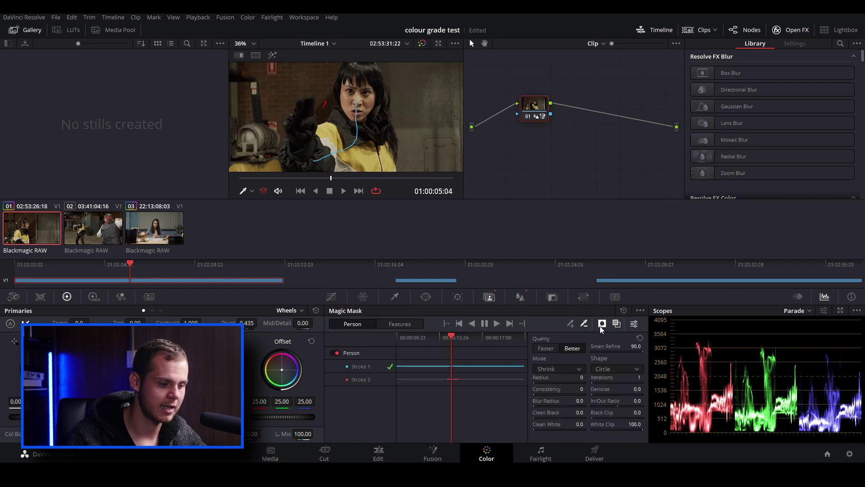
click(601, 324)
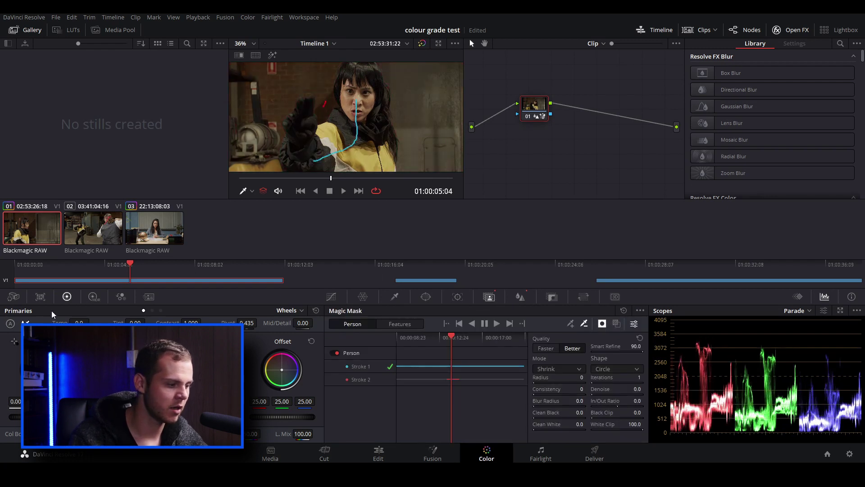
Add a contrast S-curve in Curves by lowering shadows and lifting highlights.
click(332, 297)
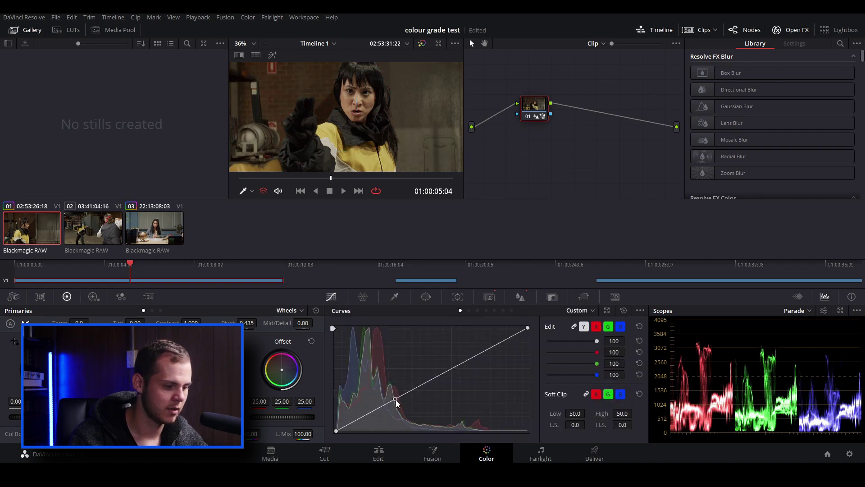
drag(396, 399, 398, 405)
drag(479, 355, 475, 351)
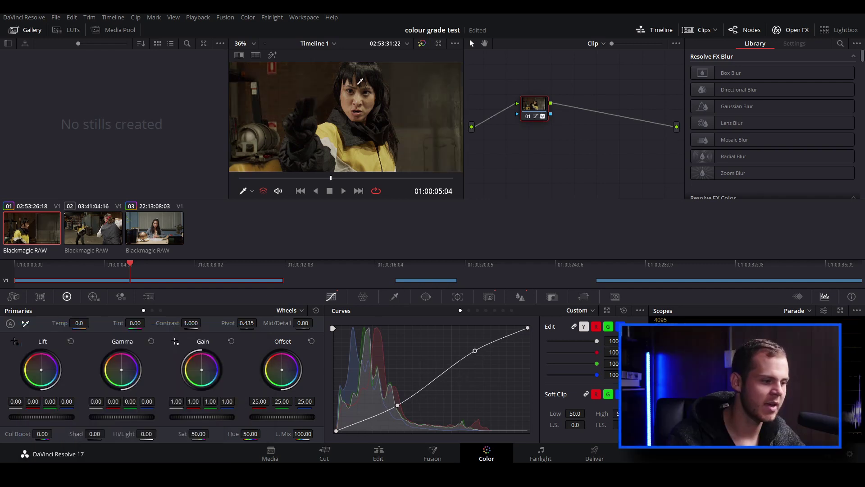
scroll(338, 81, down, 2)
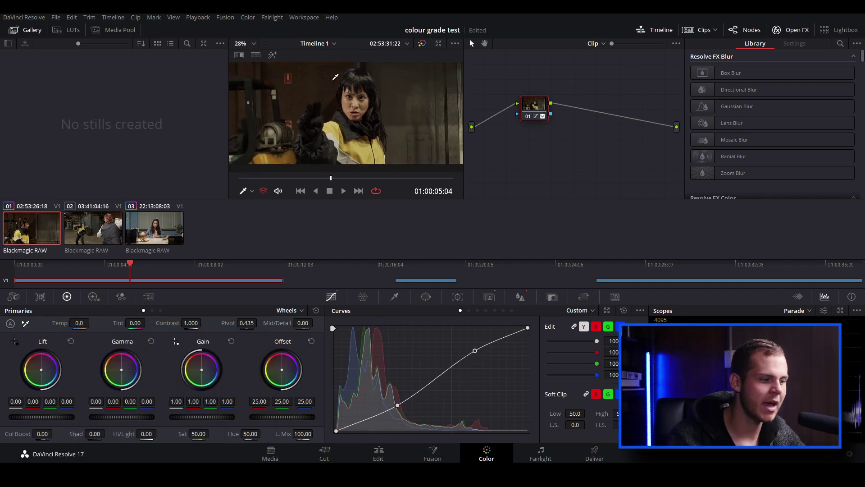
Reset the custom curve to straight and connect the node's mask to a new alpha output.
key(shift+Home)
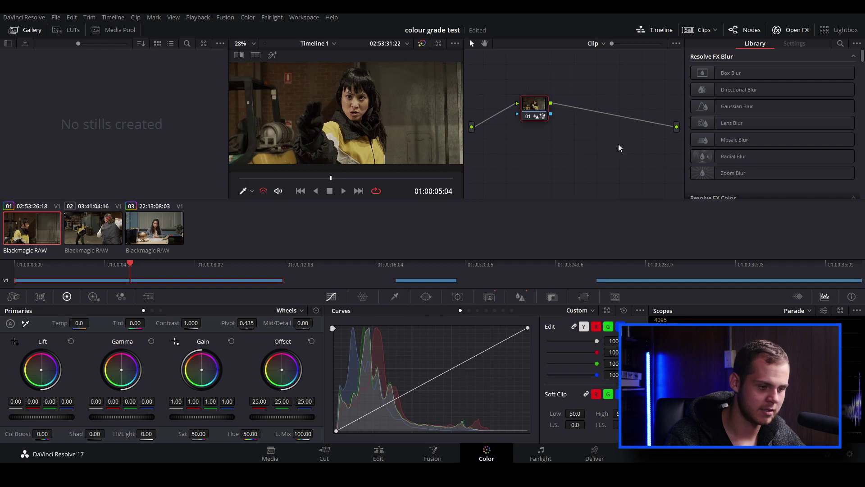
right_click(627, 144)
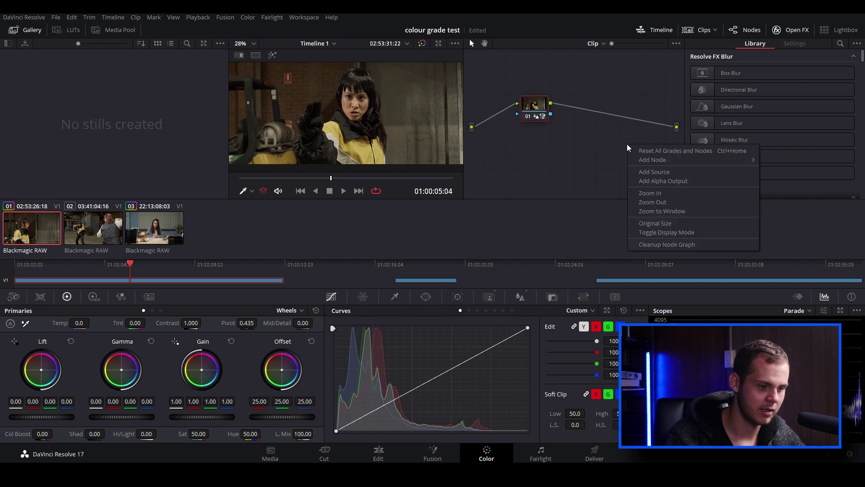
click(648, 181)
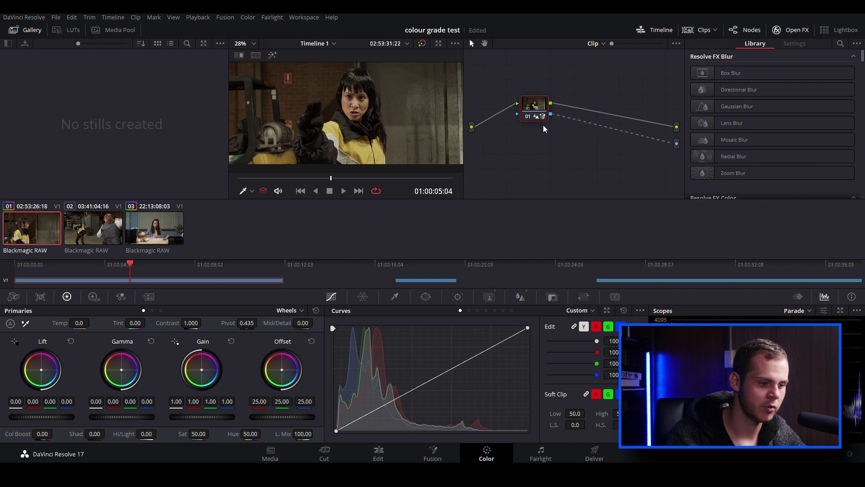
drag(668, 142, 677, 143)
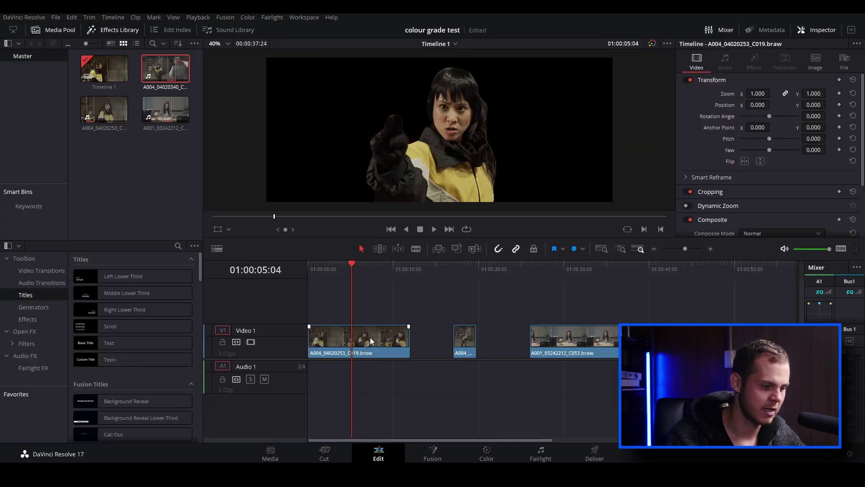
Put the cut-out woman on V3, her original clip on V1, and a Basic Title at X 925 on V2.
drag(369, 337, 370, 310)
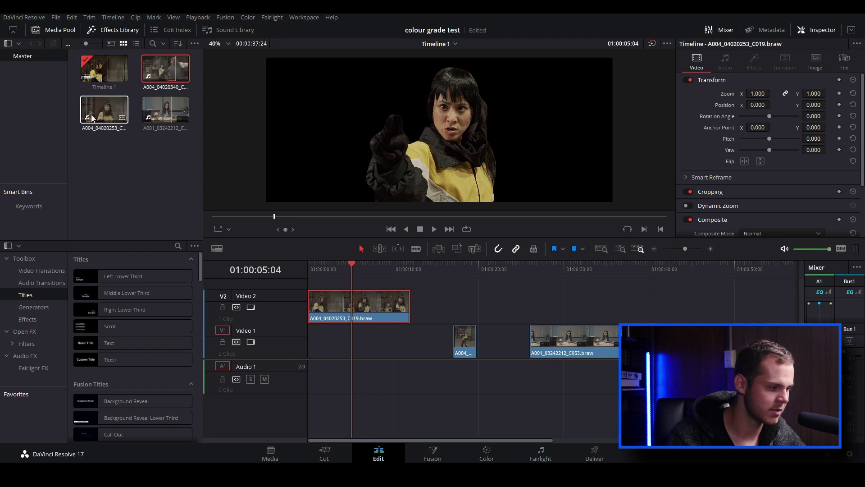
drag(92, 116, 375, 283)
scroll(342, 313, up, 1)
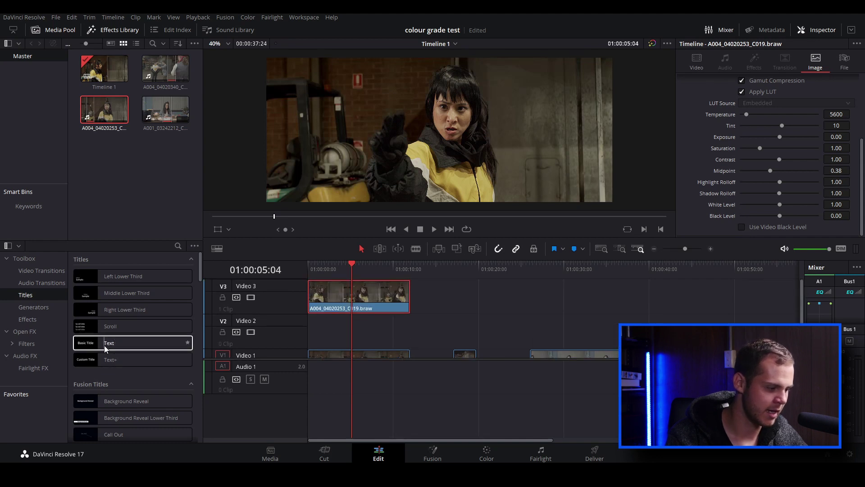
drag(104, 345, 347, 329)
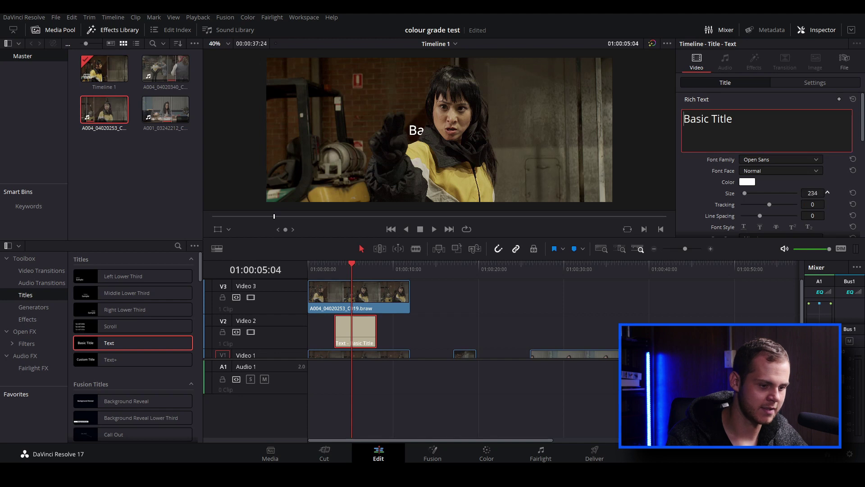
scroll(827, 193, down, 3)
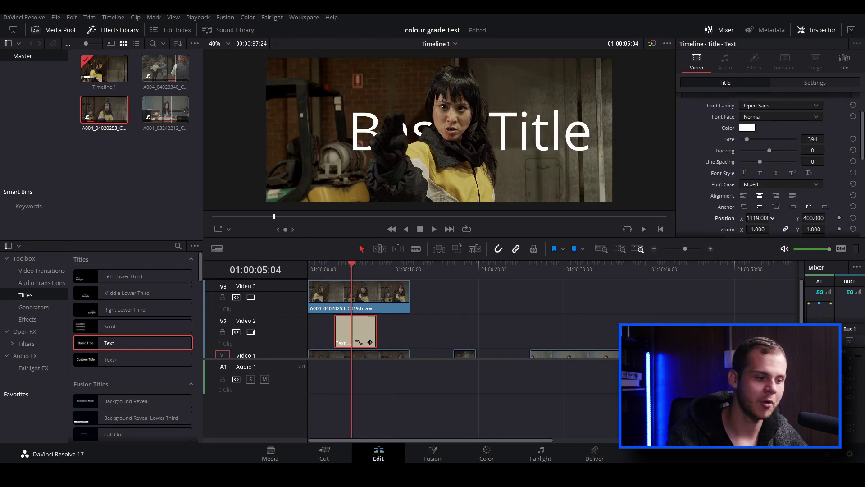
drag(758, 218, 746, 205)
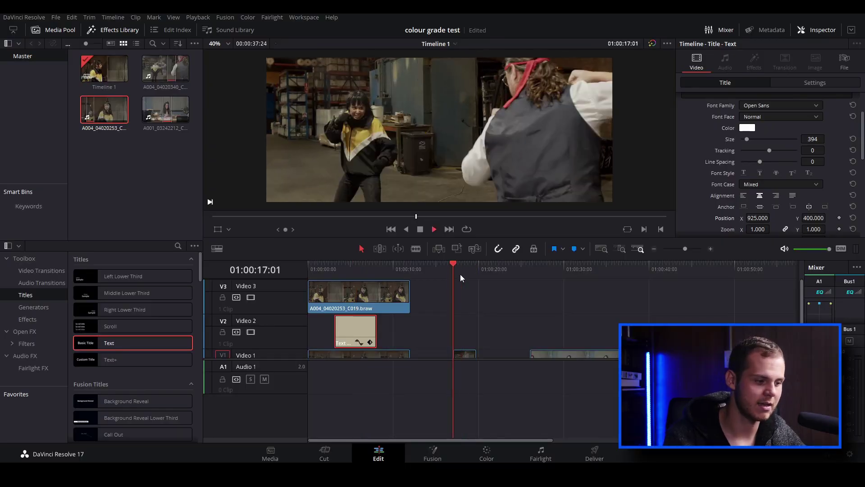
key(space)
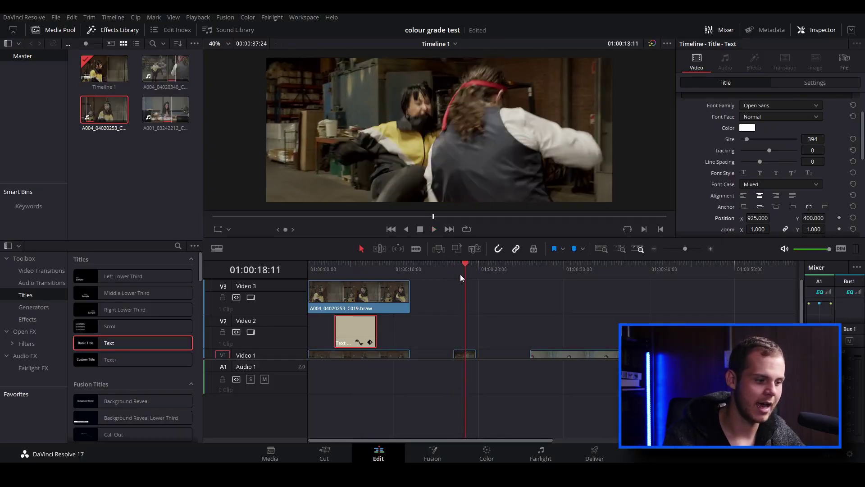
key(space)
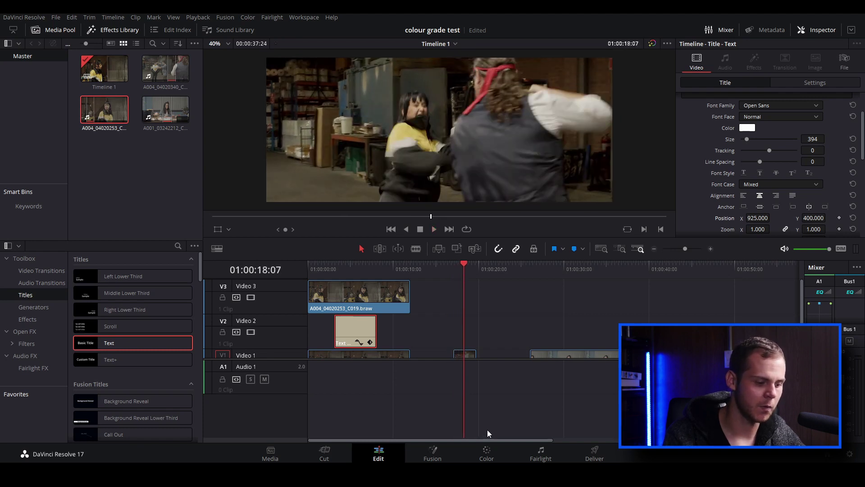
On the Color page, draw a Magic Mask Person stroke on the yellow-jacket woman at frame one and track forward.
click(488, 454)
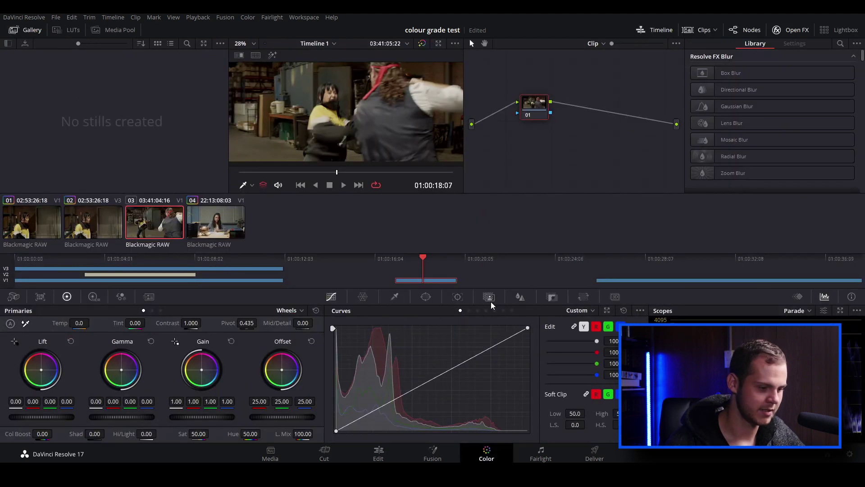
click(489, 298)
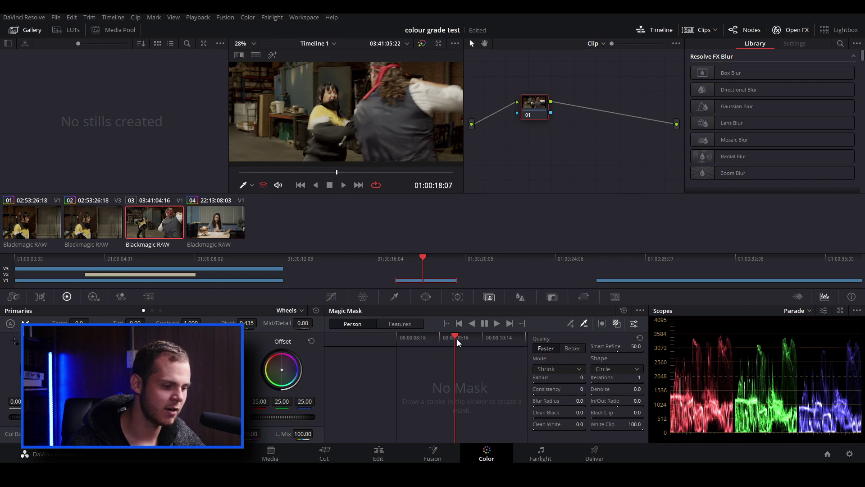
drag(453, 339, 397, 336)
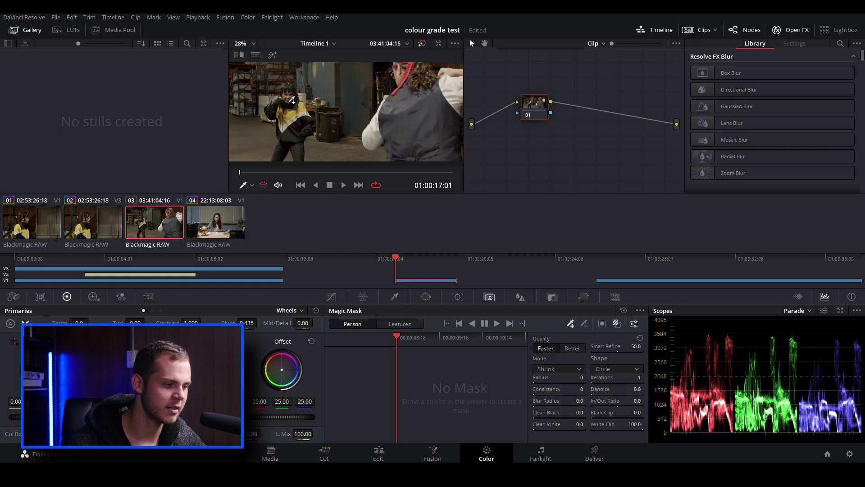
drag(292, 107, 290, 111)
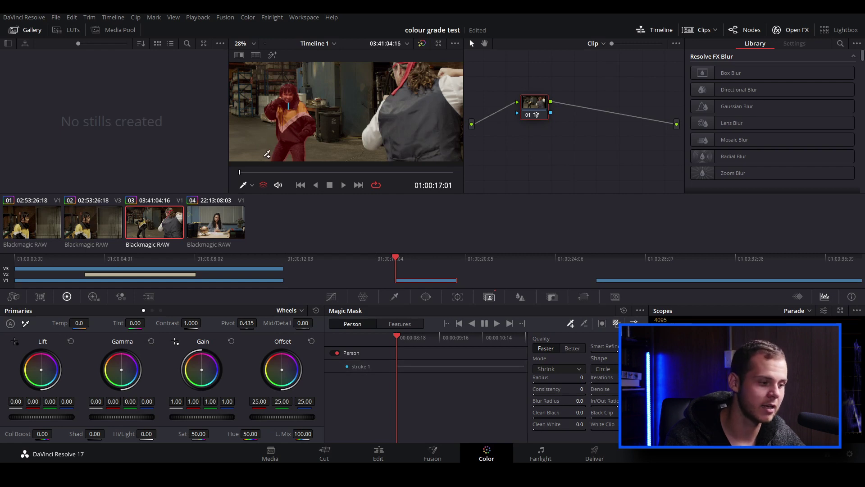
click(496, 324)
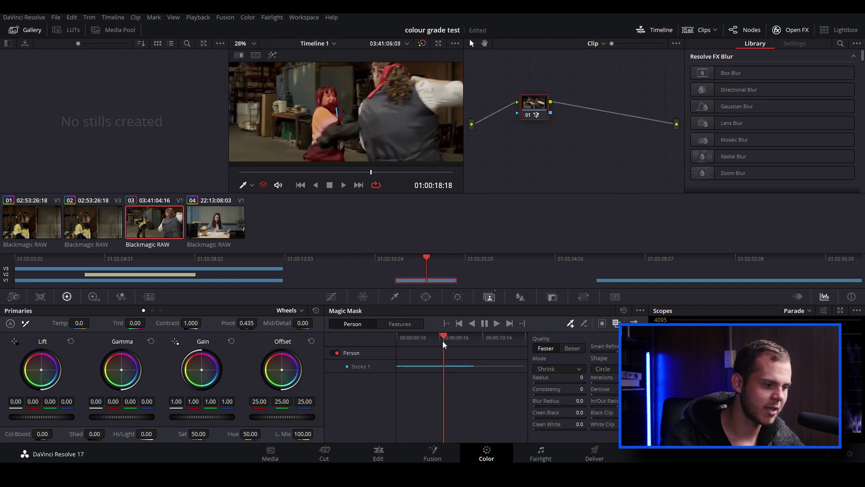
Scrub the fight clip from its start to check the woman's mask, then stop playback.
drag(442, 341, 405, 348)
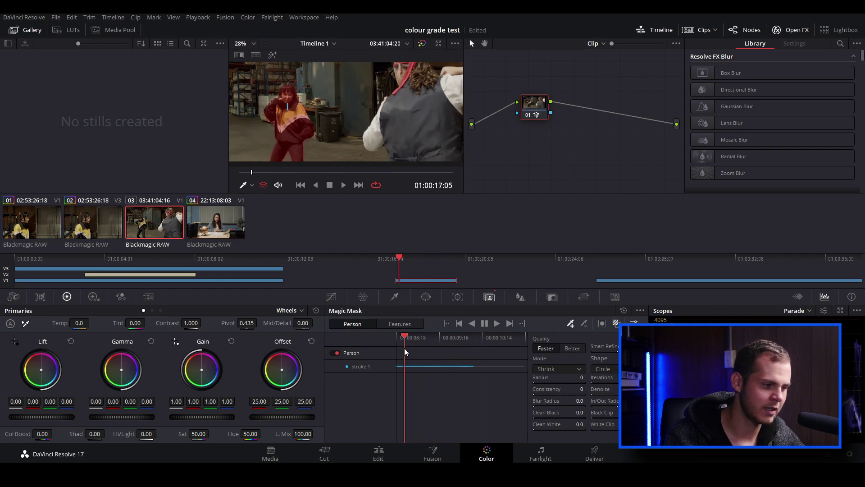
drag(404, 348, 455, 346)
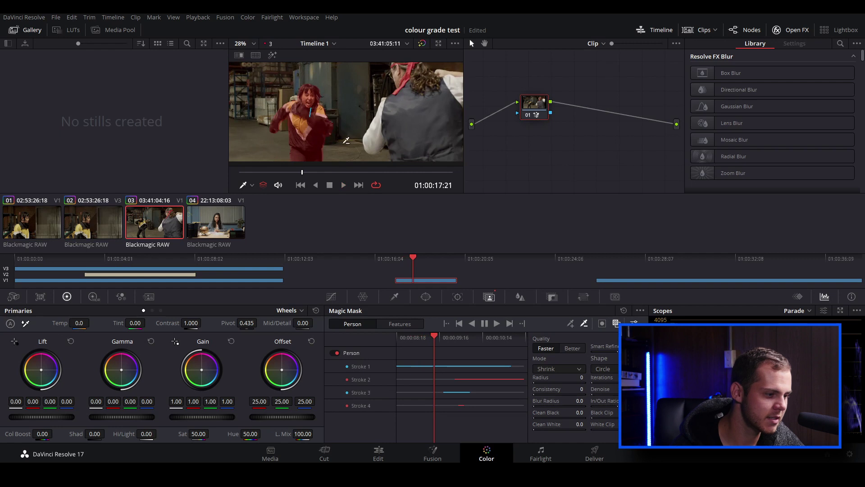
scroll(304, 147, down, 2)
scroll(305, 147, up, 3)
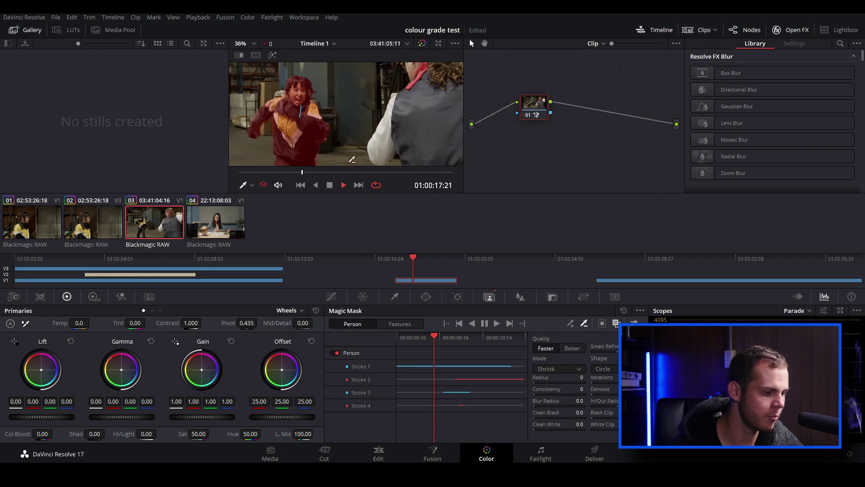
click(345, 181)
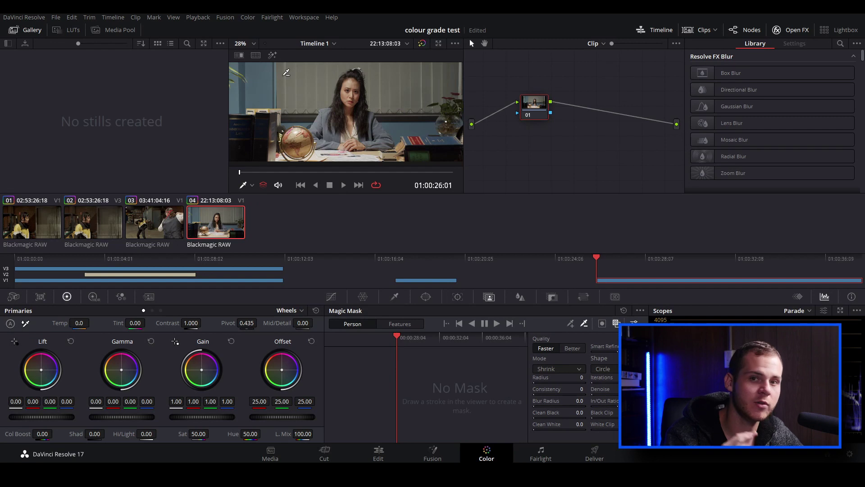
Switch the office clip's Magic Mask to Features, choose Clothing (Top), and stroke her pink top.
scroll(371, 102, up, 2)
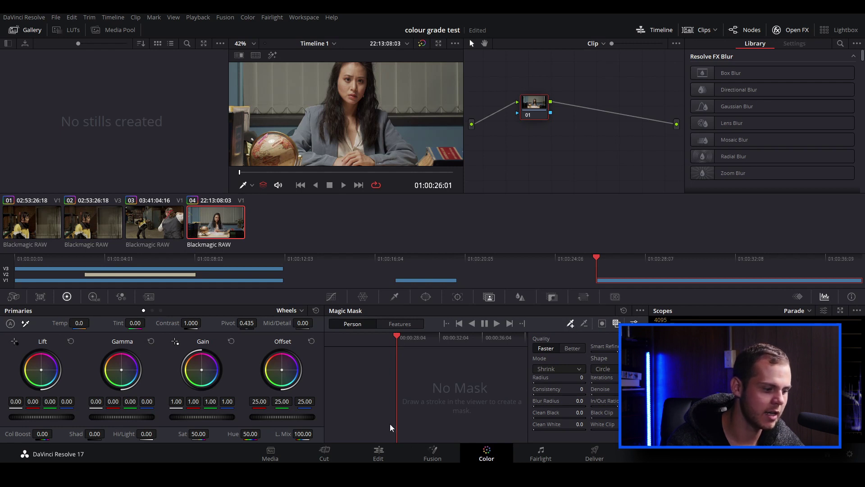
click(396, 326)
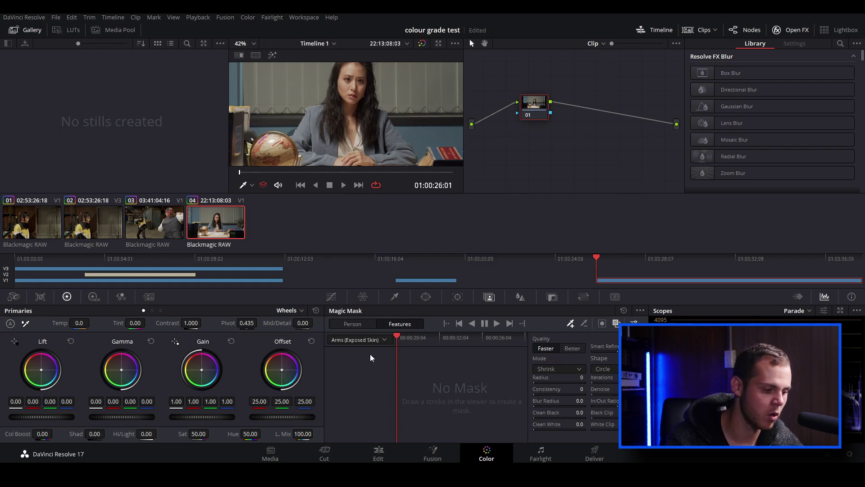
click(379, 344)
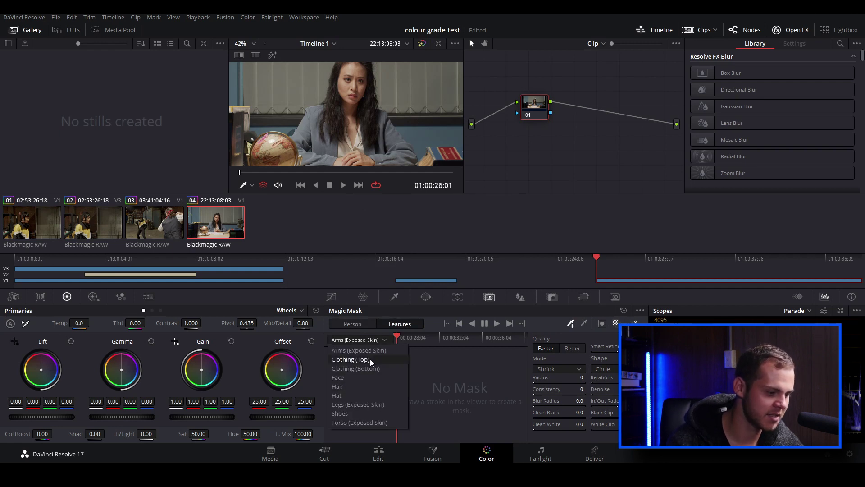
click(347, 359)
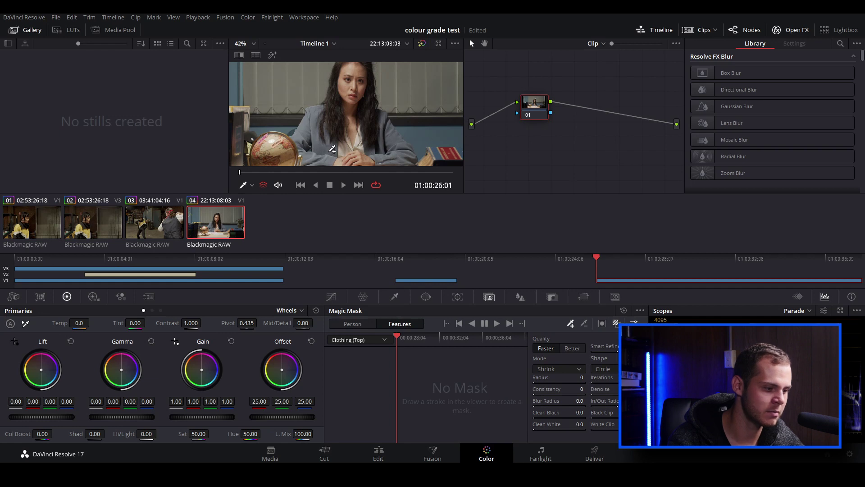
drag(348, 146, 350, 147)
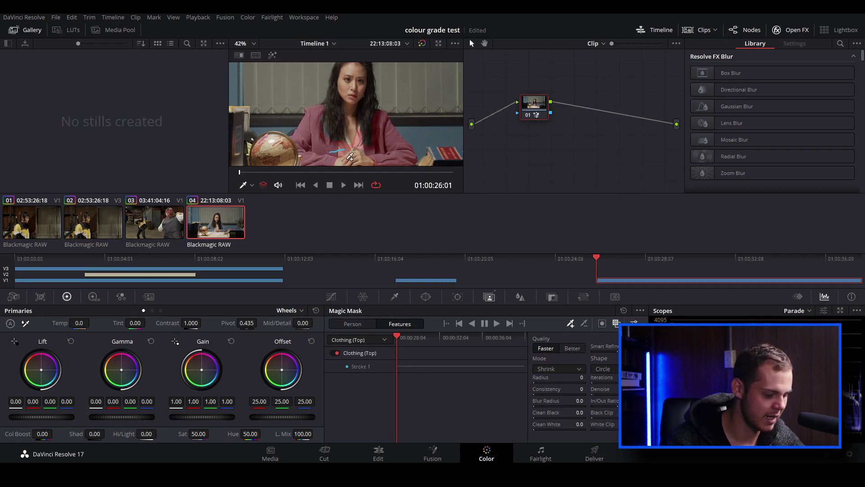
scroll(352, 153, up, 5)
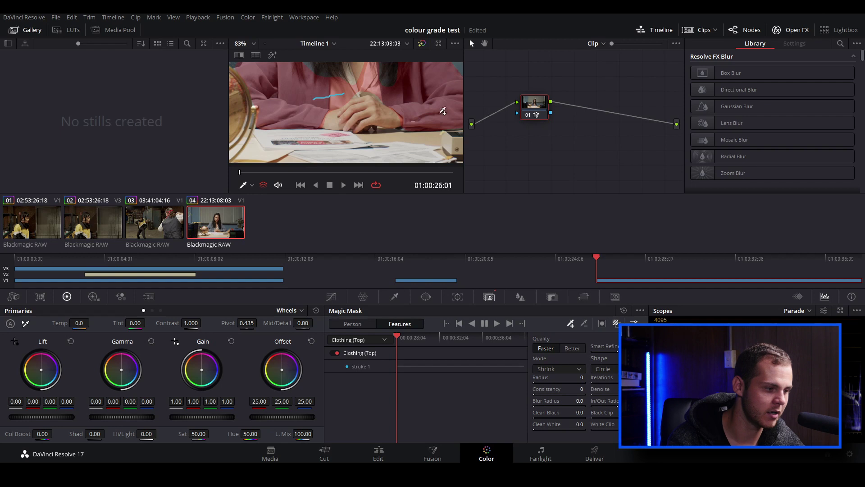
scroll(419, 90, down, 2)
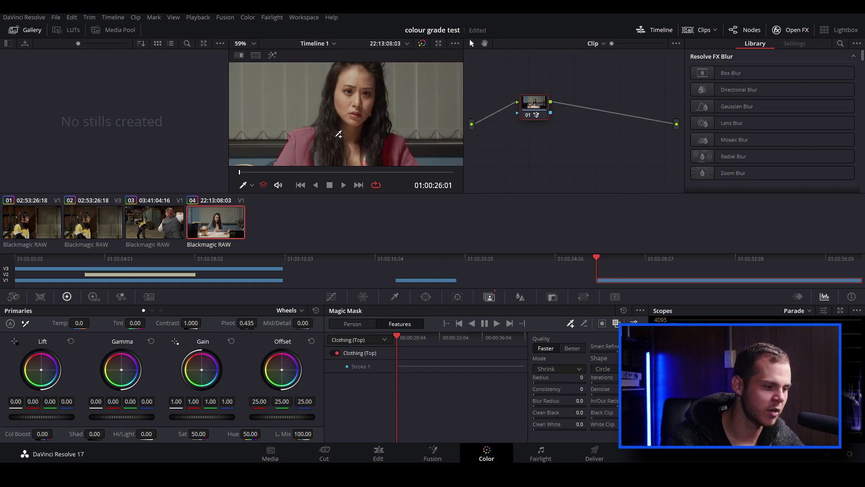
scroll(338, 135, down, 1)
Choose Hair as a second Magic Mask feature and draw a stroke on her hair.
click(377, 341)
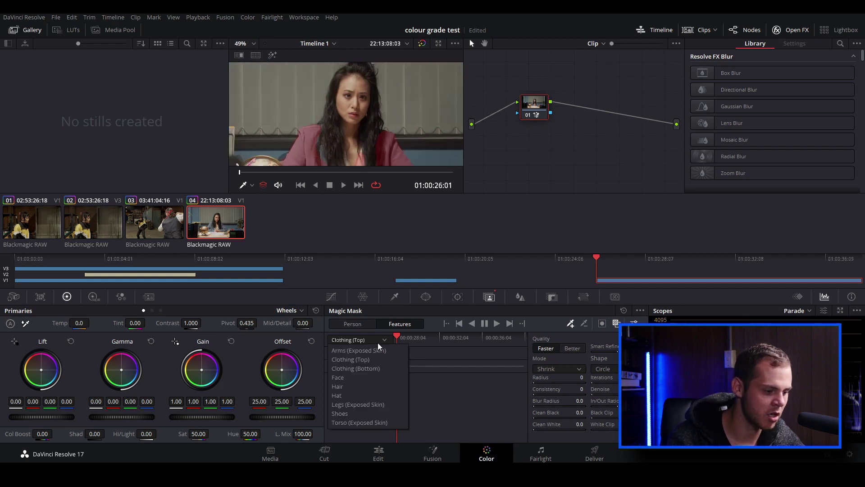
click(340, 387)
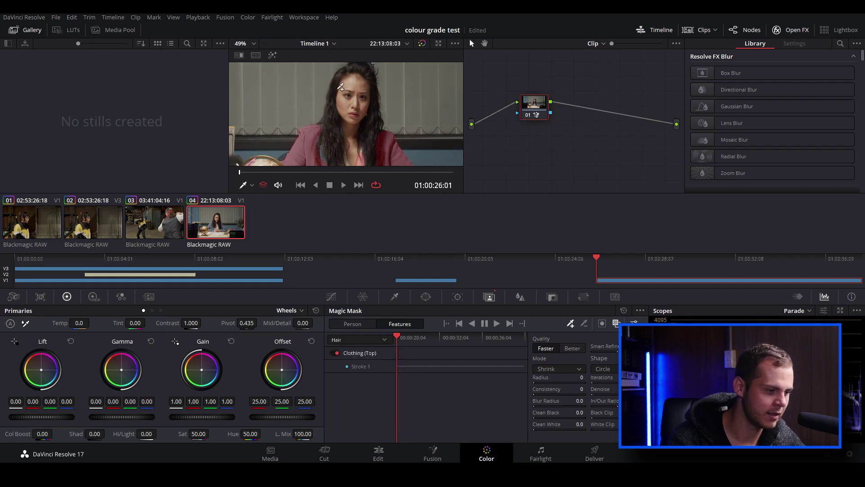
scroll(363, 74, down, 2)
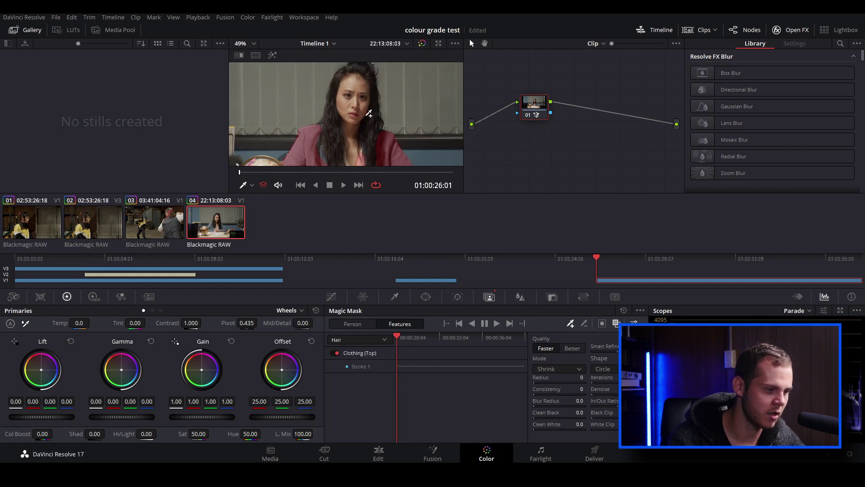
drag(353, 72, 360, 70)
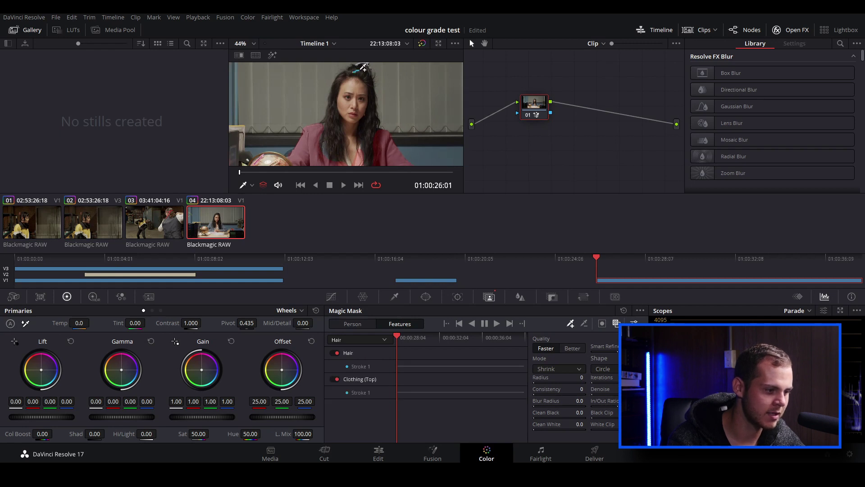